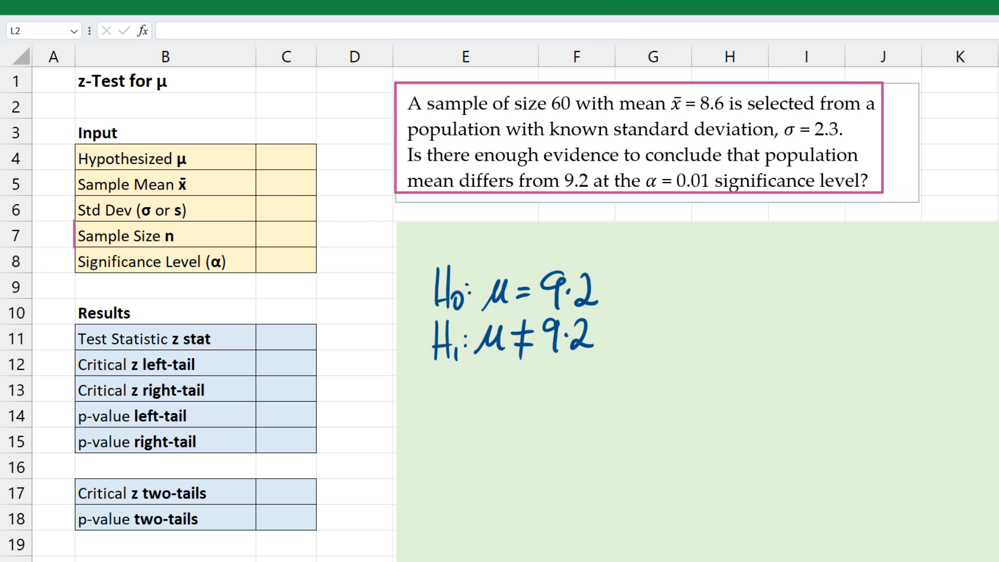
# Step: Enter sample size 60 and sample mean 8.6 in the Input cells
pyautogui.click(287, 235)
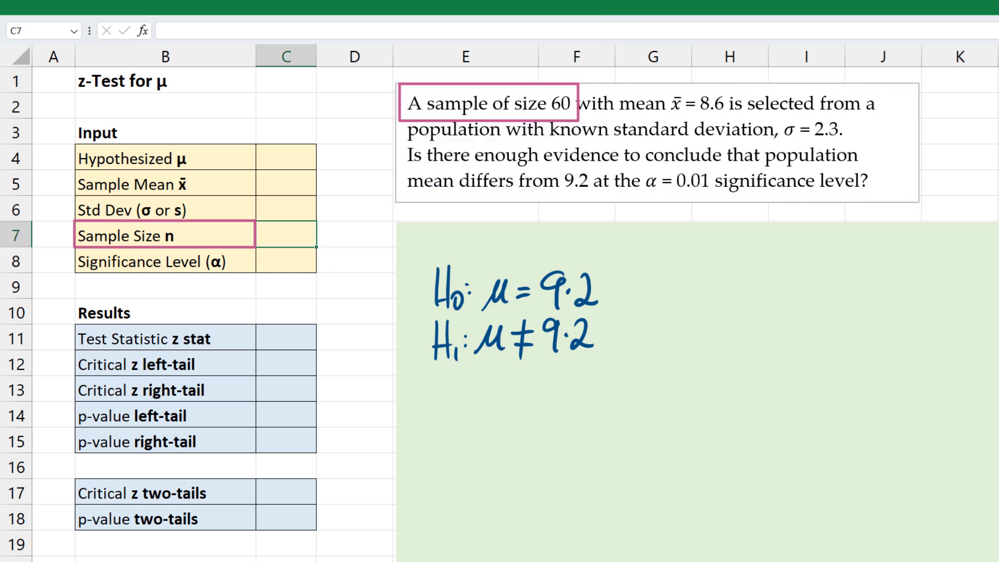
pyautogui.write('60')
pyautogui.press('Up')
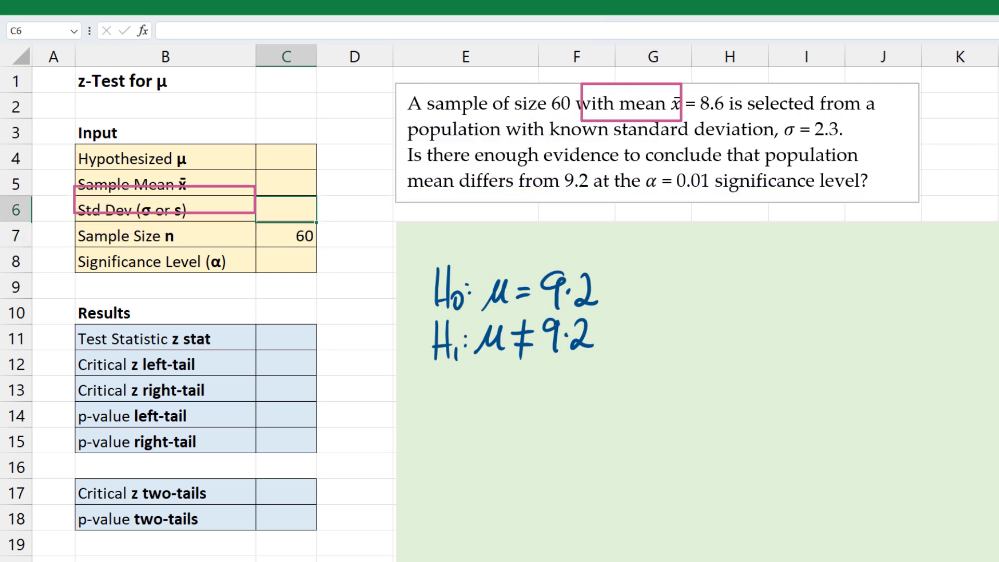
pyautogui.press('Up')
pyautogui.write('8.6')
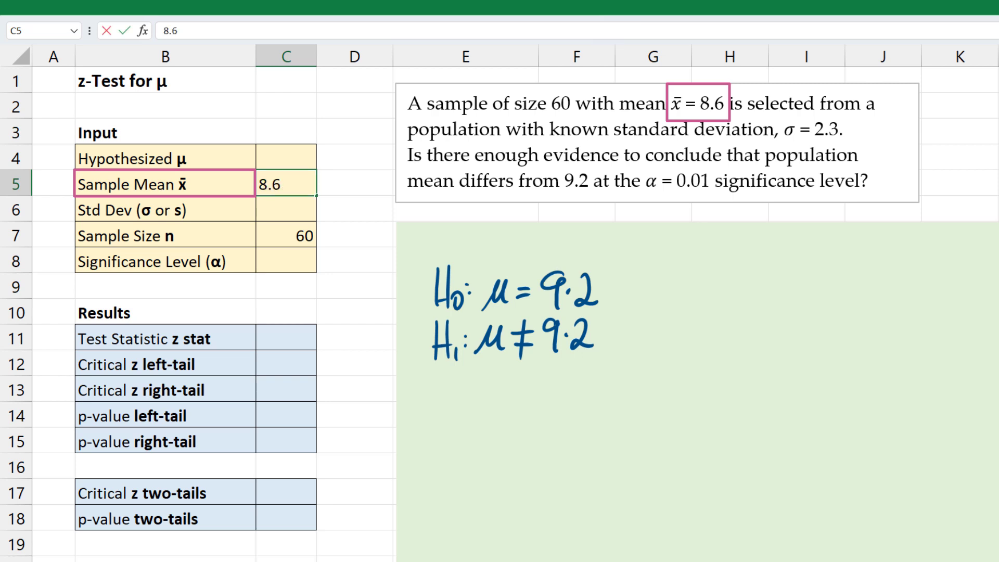
pyautogui.press('Return')
# Step: Enter standard deviation 2.3, hypothesized mean 9.2 and significance level .01
pyautogui.write('2.3')
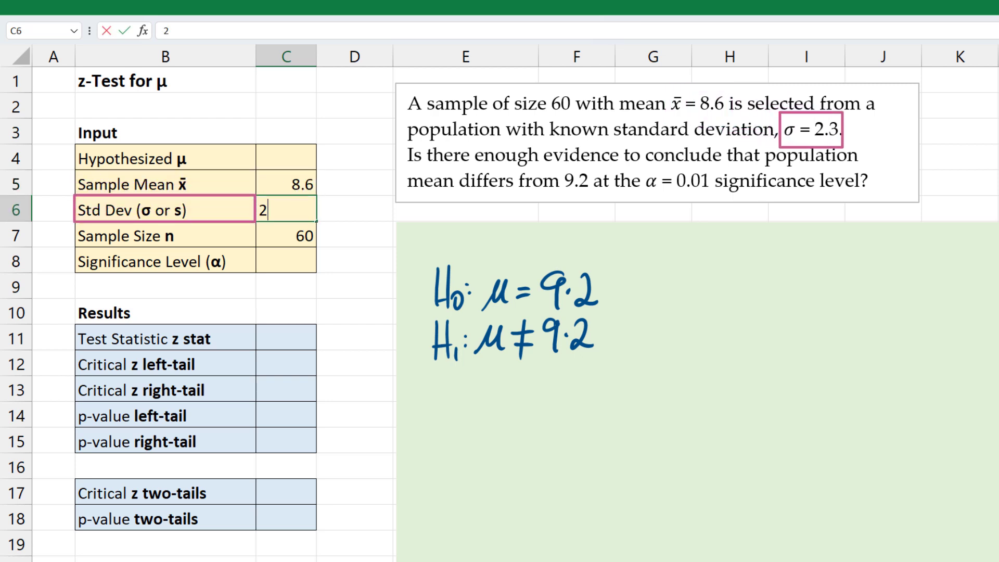
pyautogui.press('Up')
pyautogui.press('Up')
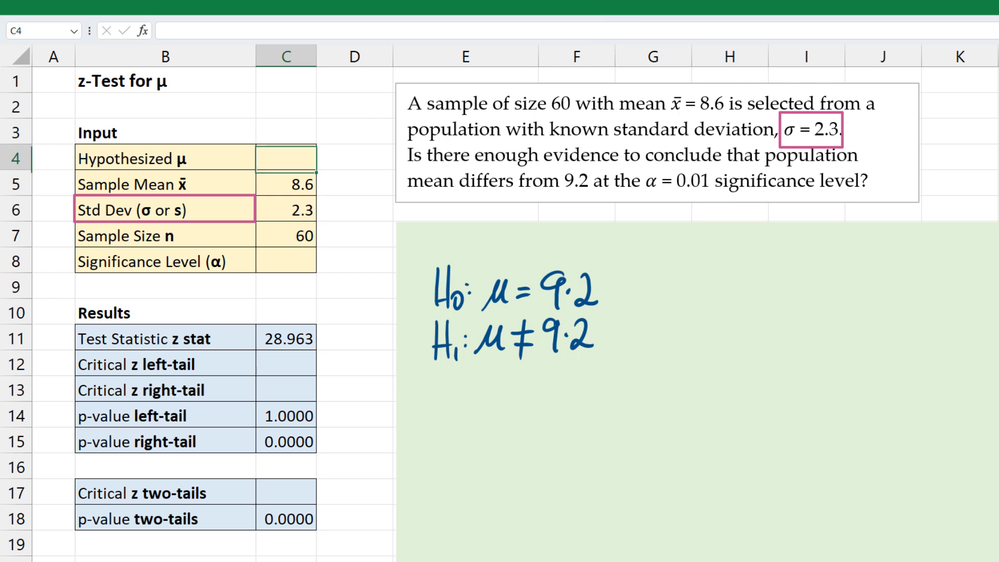
pyautogui.write('9.2')
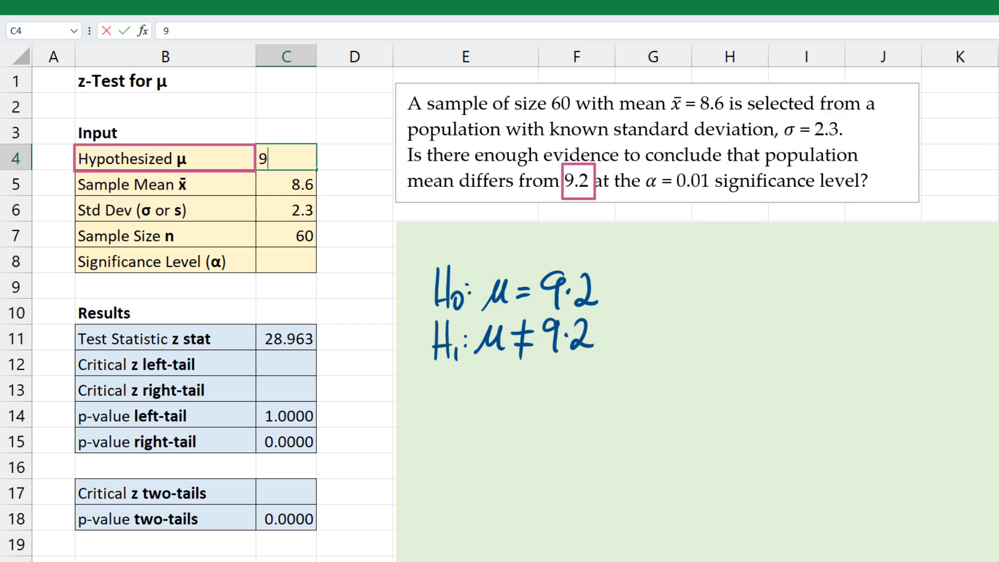
pyautogui.press('Return')
pyautogui.press('Down')
pyautogui.press('Down')
pyautogui.press('Down')
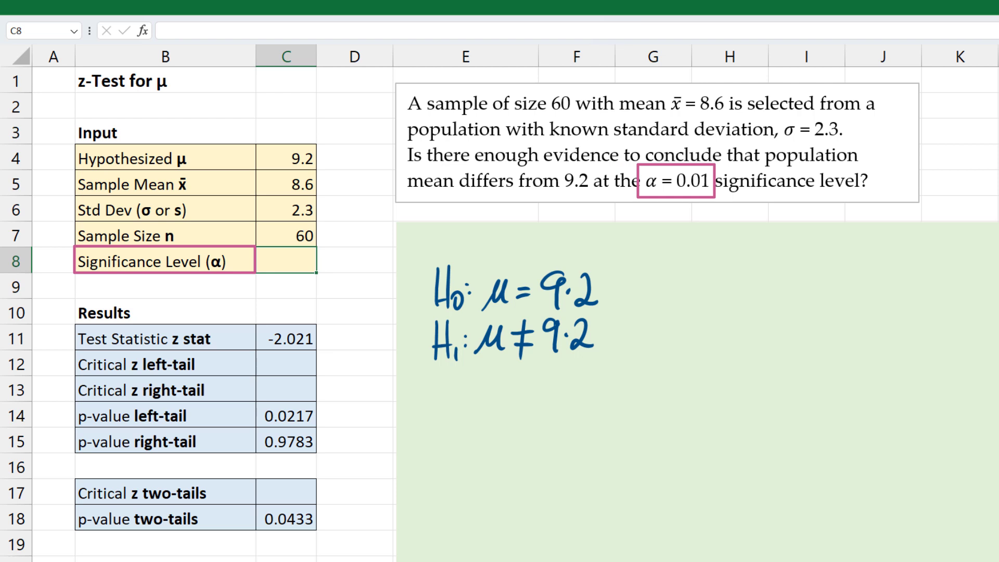
pyautogui.write('.01')
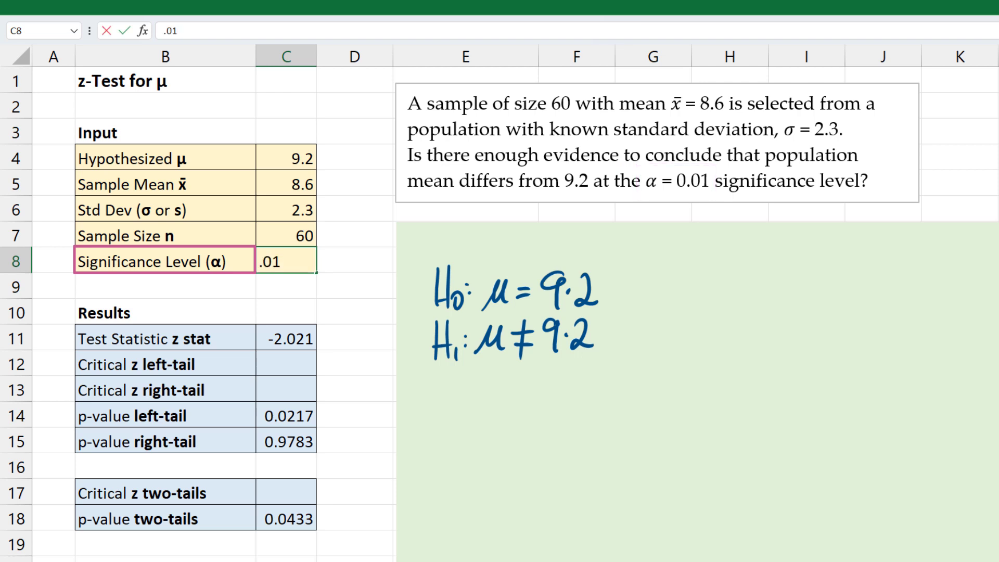
pyautogui.press('Return')
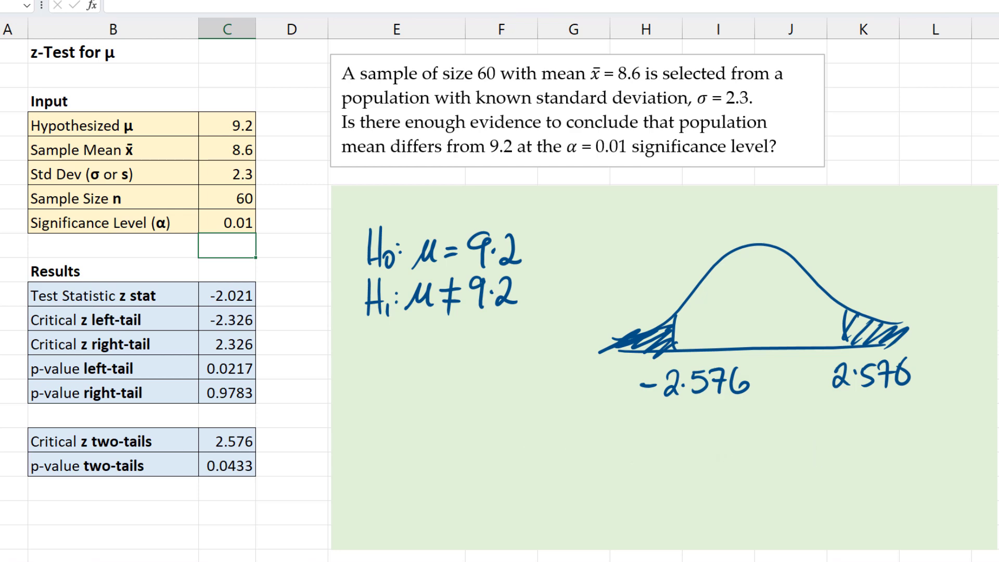
# Step: Change the α in the question text from 0.01 to 0.05
pyautogui.click(628, 146)
pyautogui.press('BackSpace')
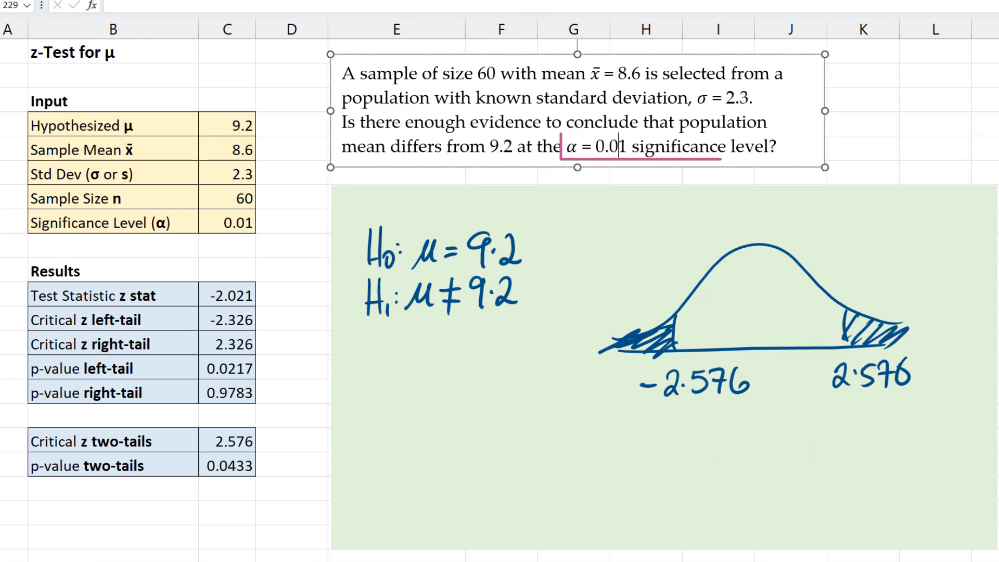
pyautogui.write('5')
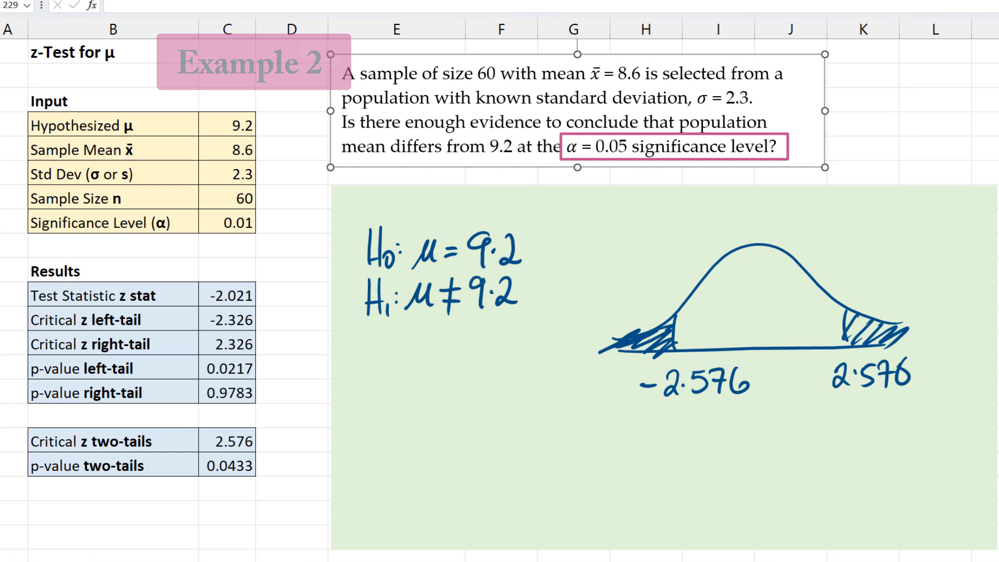
# Step: Set the Significance Level input cell to .05
pyautogui.click(227, 223)
pyautogui.write('.05')
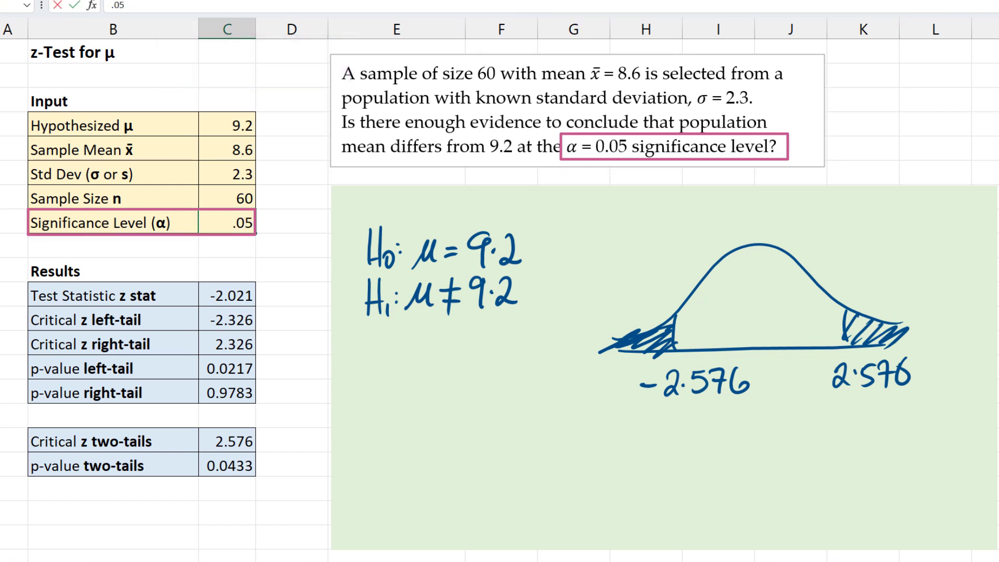
pyautogui.press('Return')
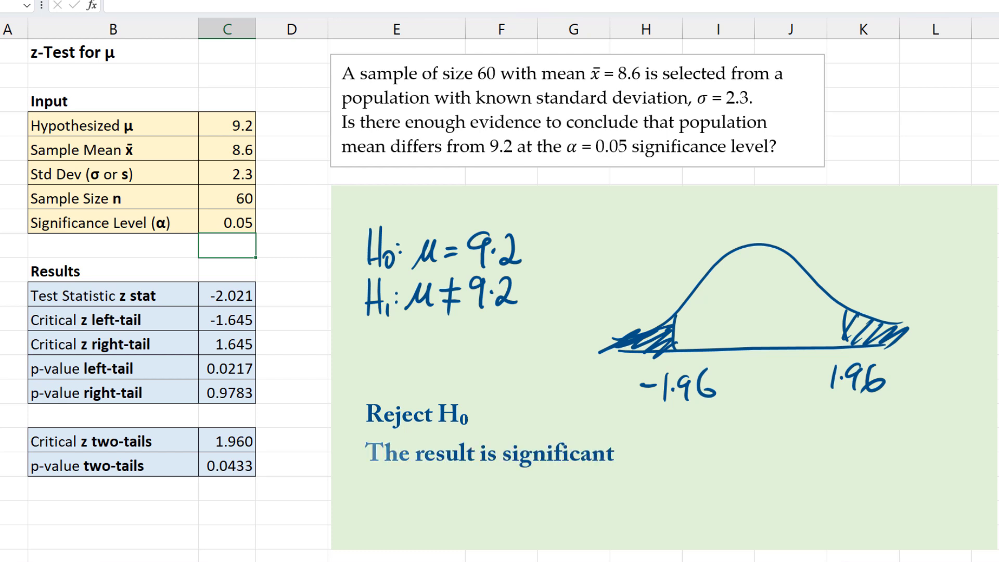
# Step: Replace 'differs from' with 'is less than' in the question text box
pyautogui.click(985, 51)
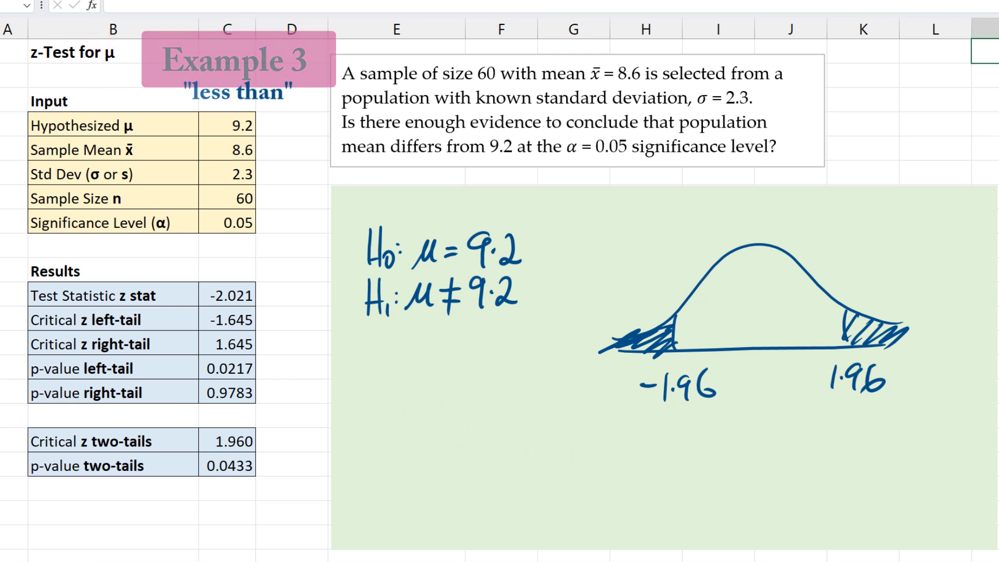
pyautogui.click(442, 147)
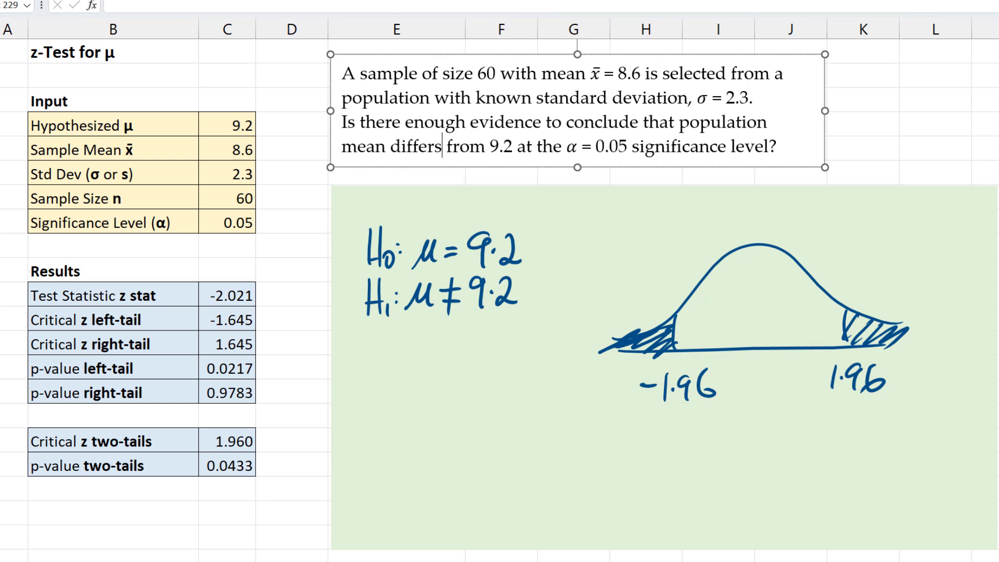
pyautogui.moveTo(489, 146); pyautogui.dragTo(390, 146)
pyautogui.write('is ')
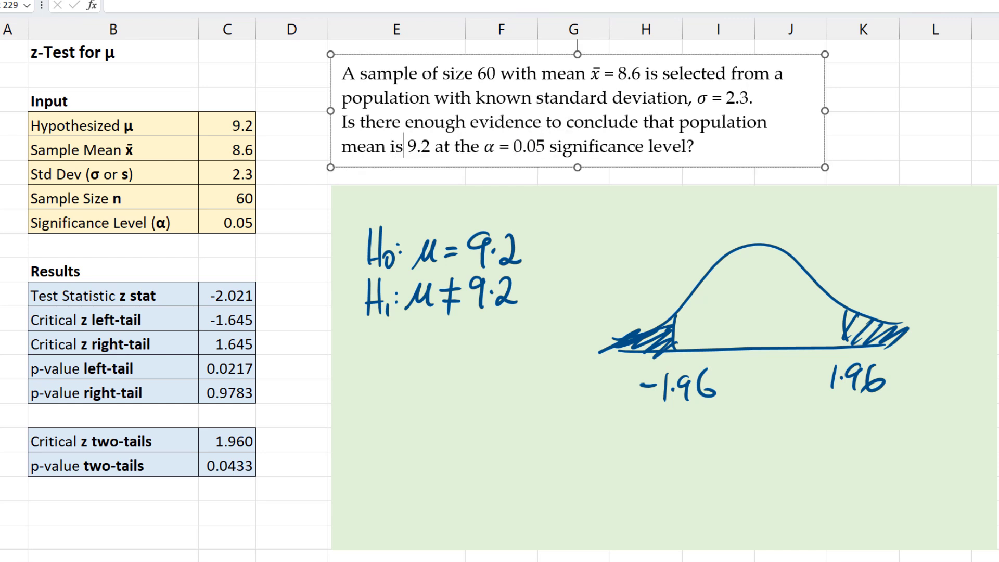
pyautogui.write('less than')
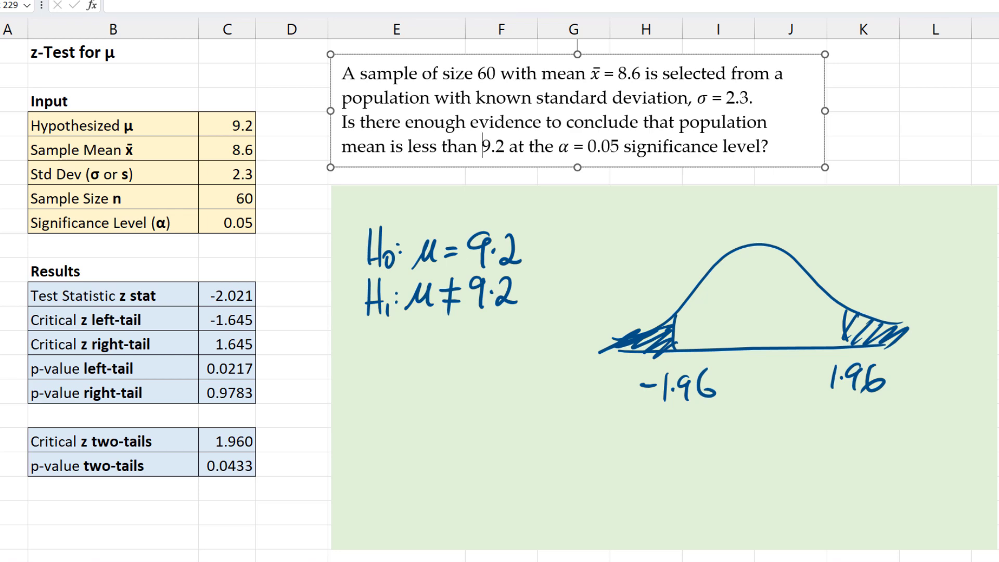
pyautogui.press('Escape')
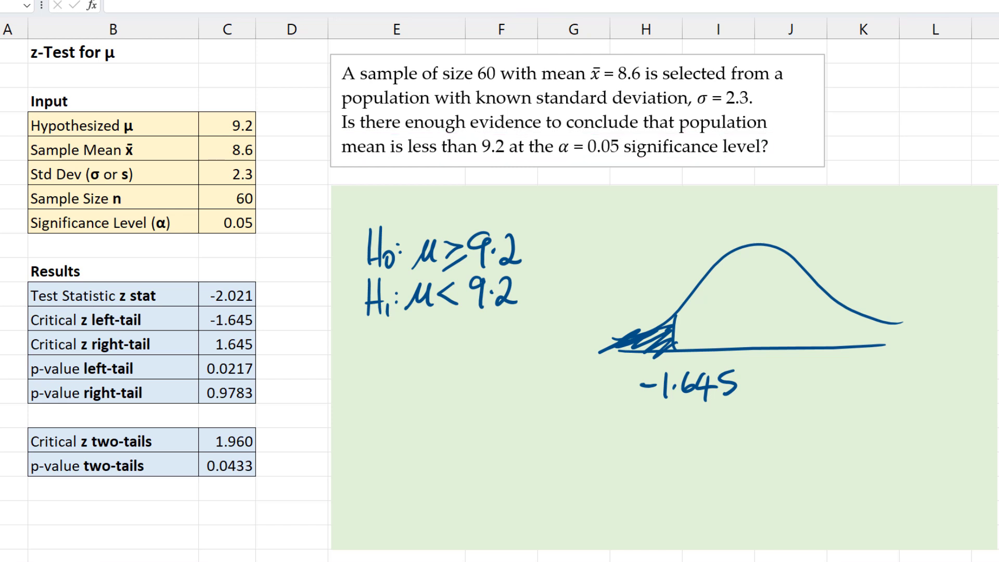
# Step: Reword the question to a sample mean of 9.7, replacing 'less' with 'more'
pyautogui.moveTo(641, 73); pyautogui.dragTo(617, 74)
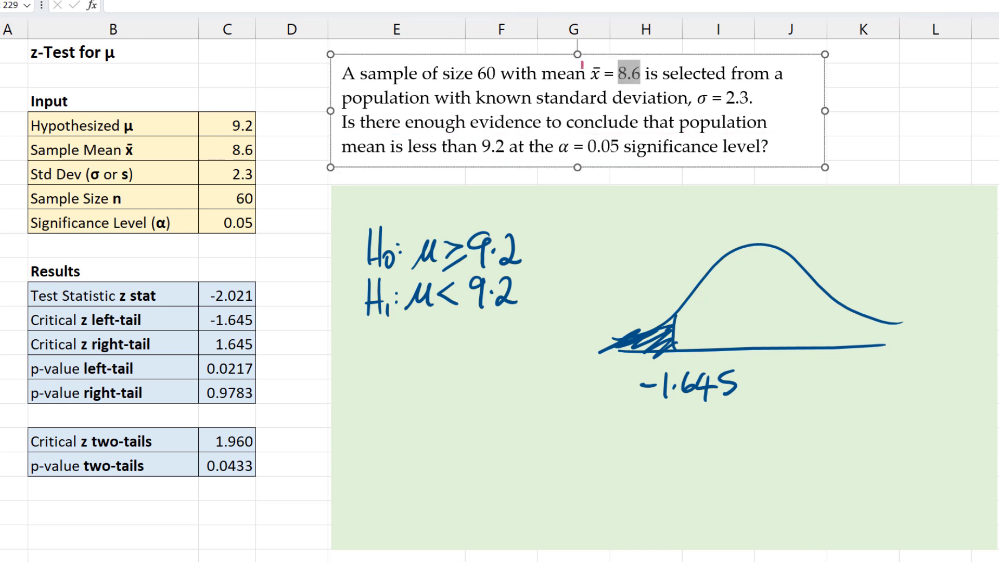
pyautogui.write('9.7')
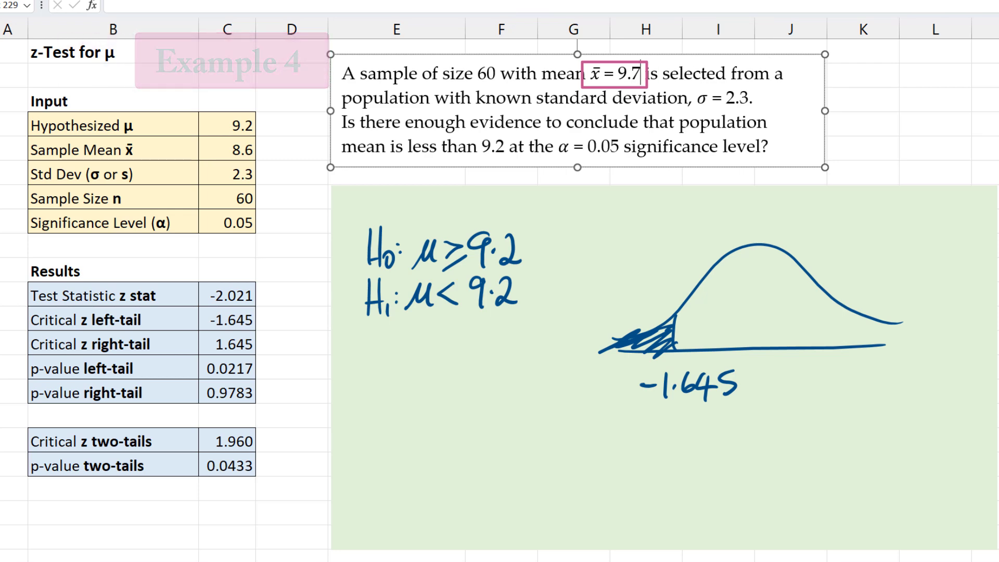
pyautogui.click(437, 146)
pyautogui.hotkey('ctrl', 'shift', 'Left')
pyautogui.write('more')
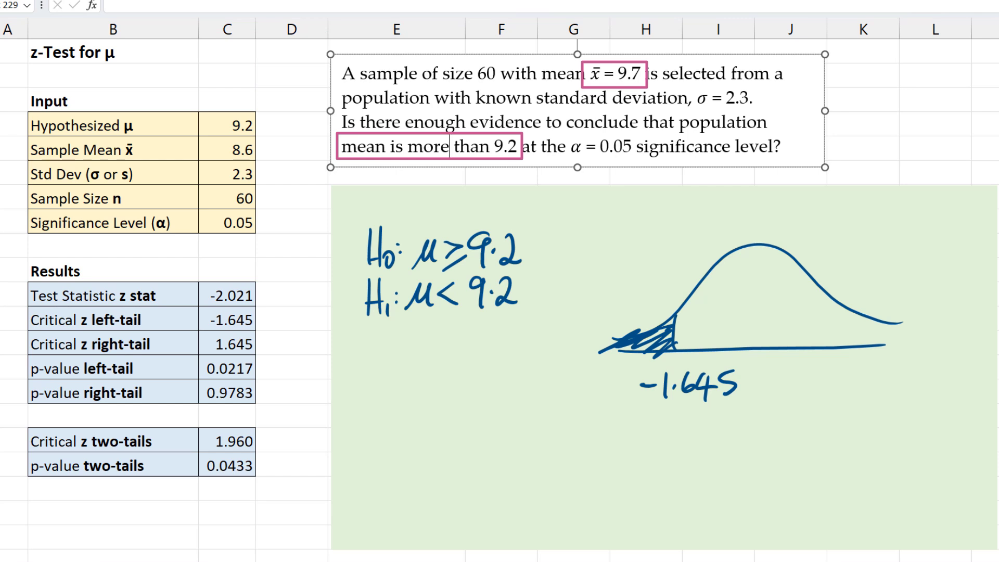
# Step: Set the Sample Mean input cell to 9.7
pyautogui.click(227, 150)
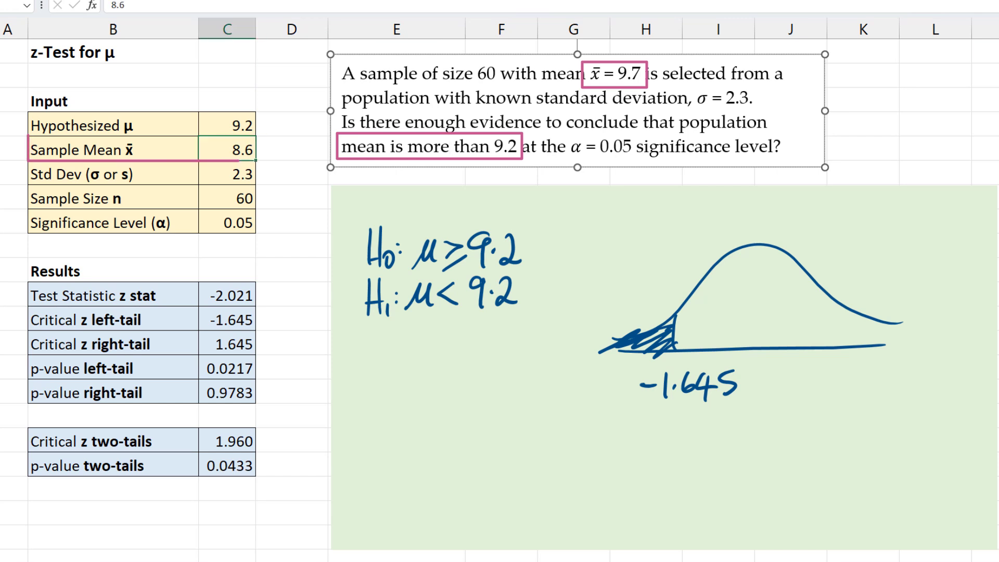
pyautogui.write('9.7')
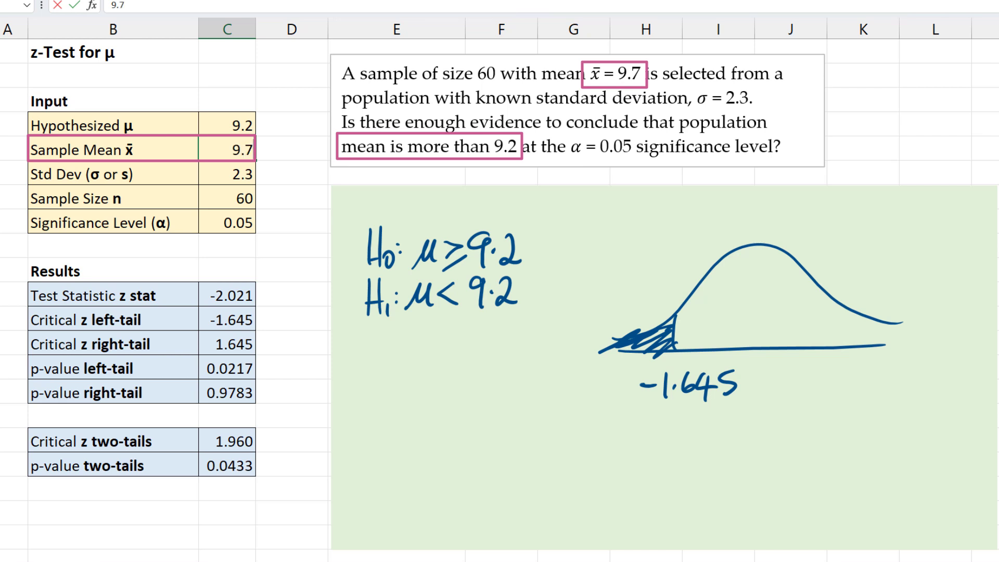
pyautogui.press('Return')
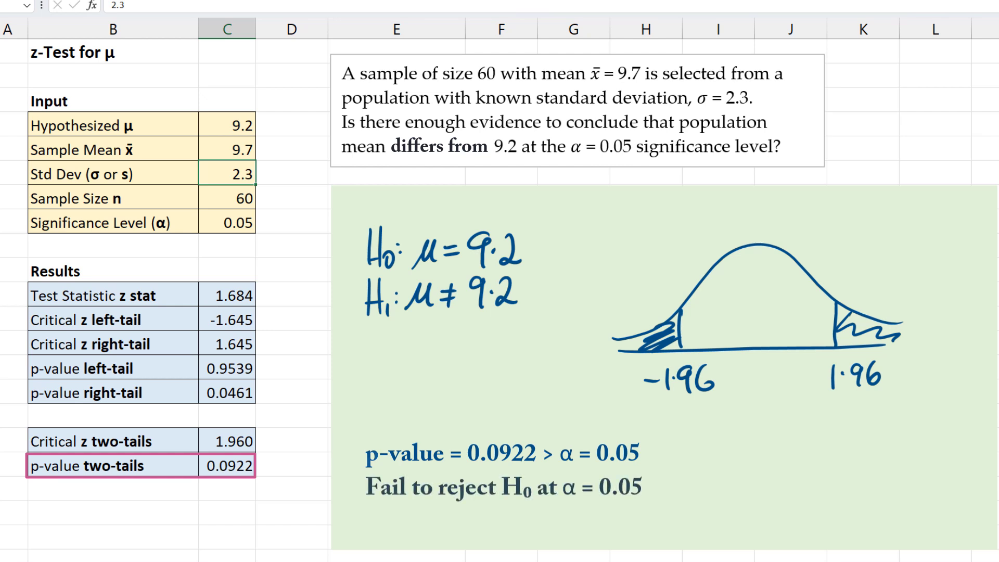
# Step: Enter 0.1 in the Significance Level input cell
pyautogui.click(227, 222)
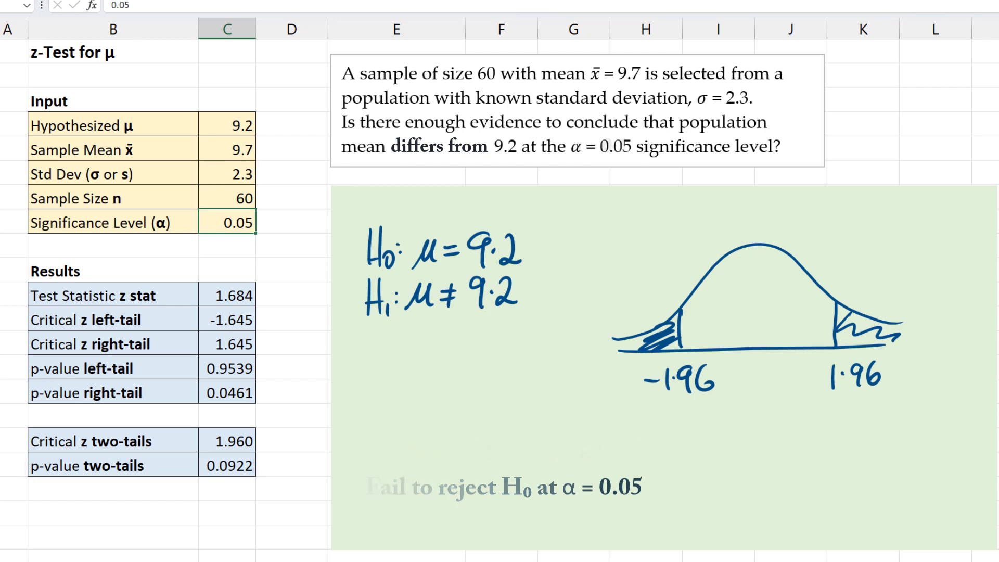
pyautogui.write('0.1')
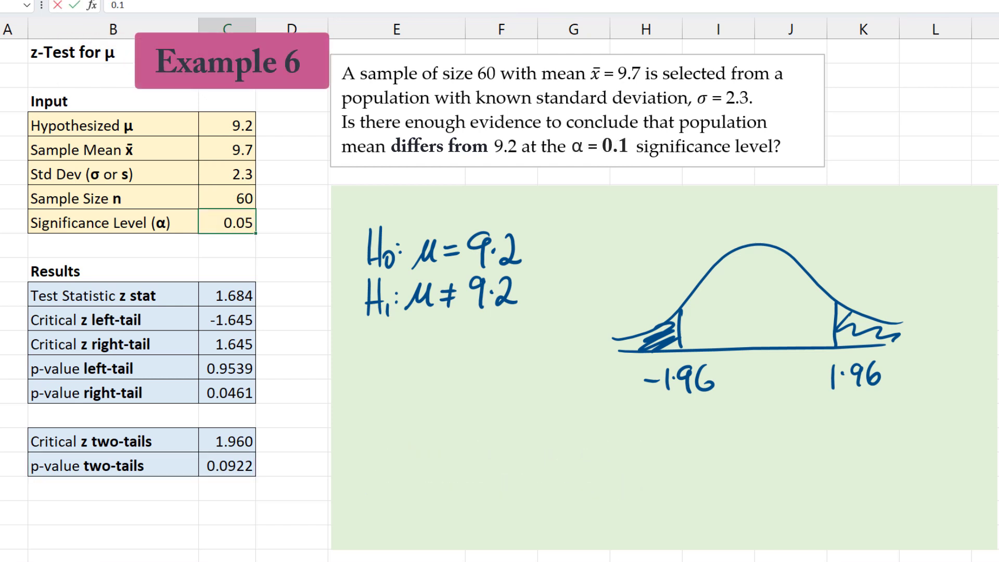
pyautogui.press('Return')
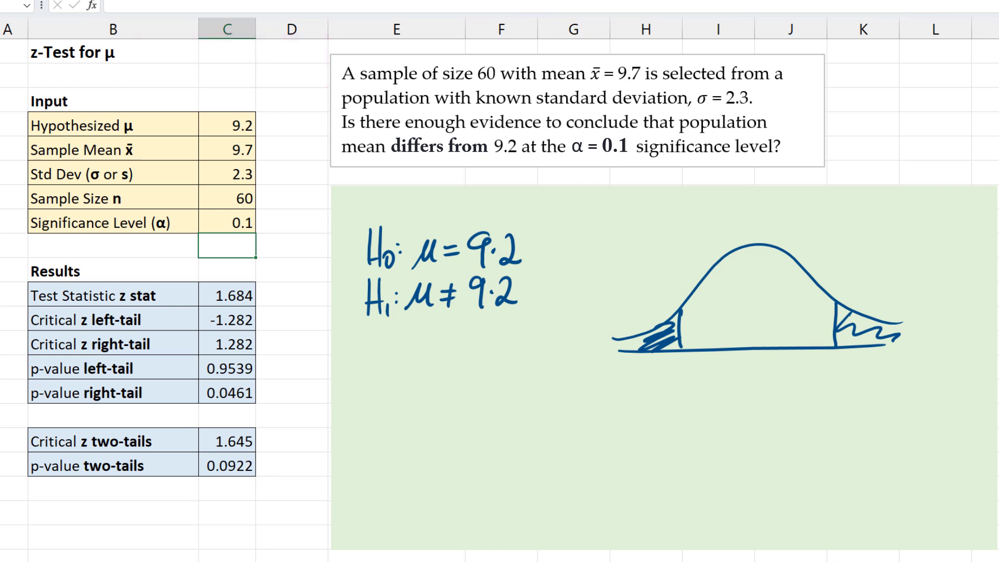